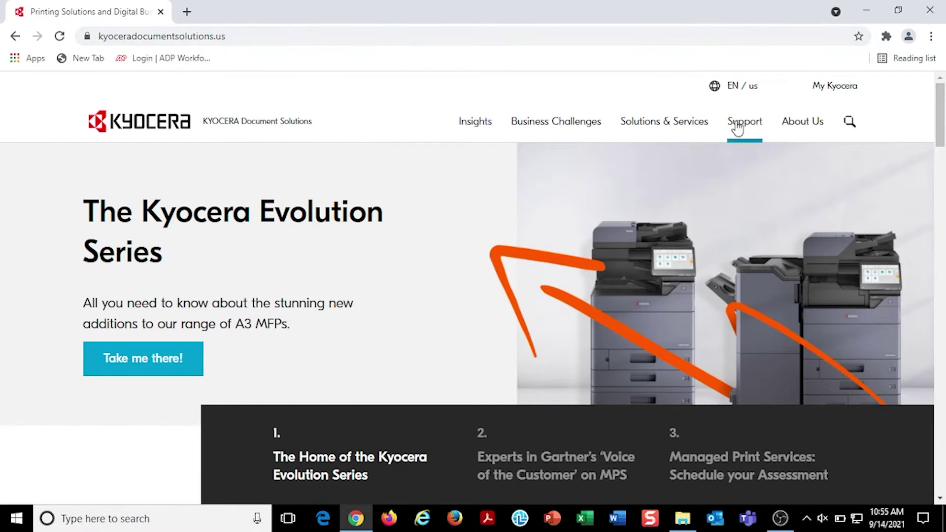
# Find the ECOSYS P2040dw in the Download Center and show its Windows 10 drivers.
pyautogui.click(739, 127)
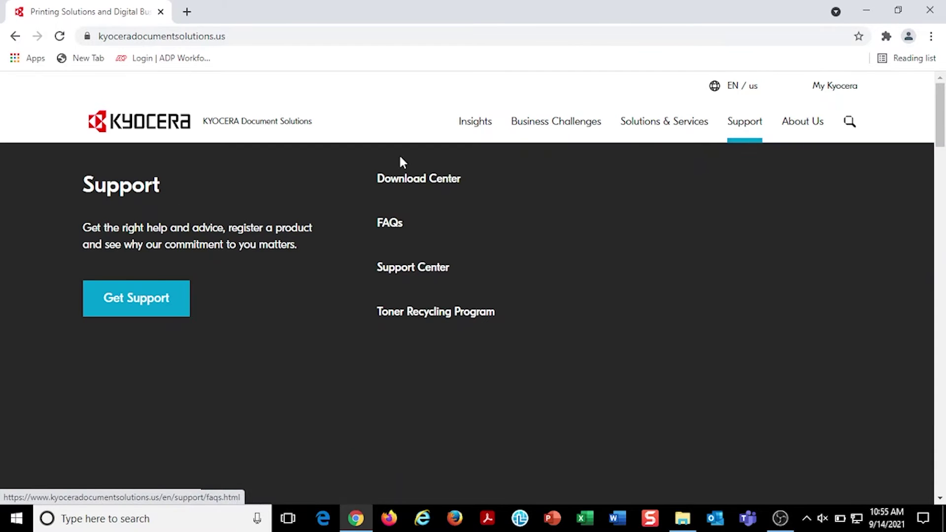
pyautogui.click(406, 180)
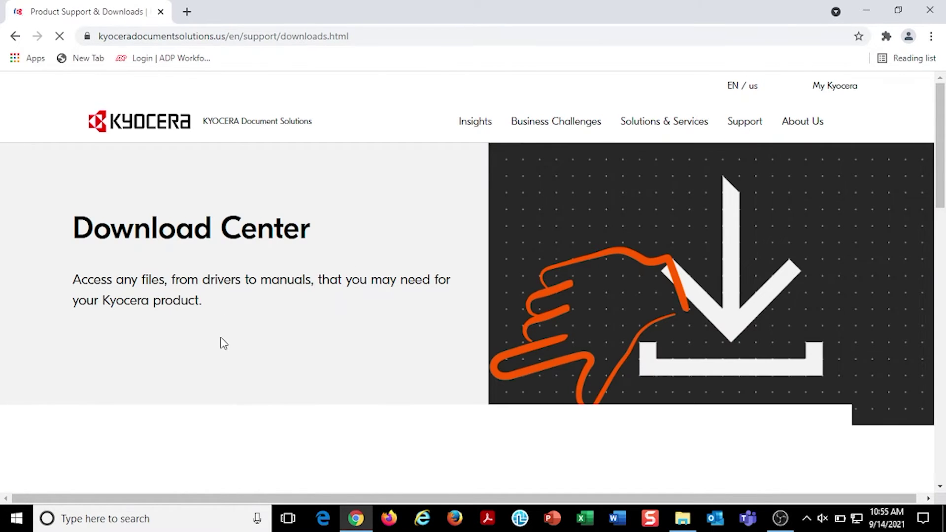
pyautogui.scroll(-1, 224, 300)
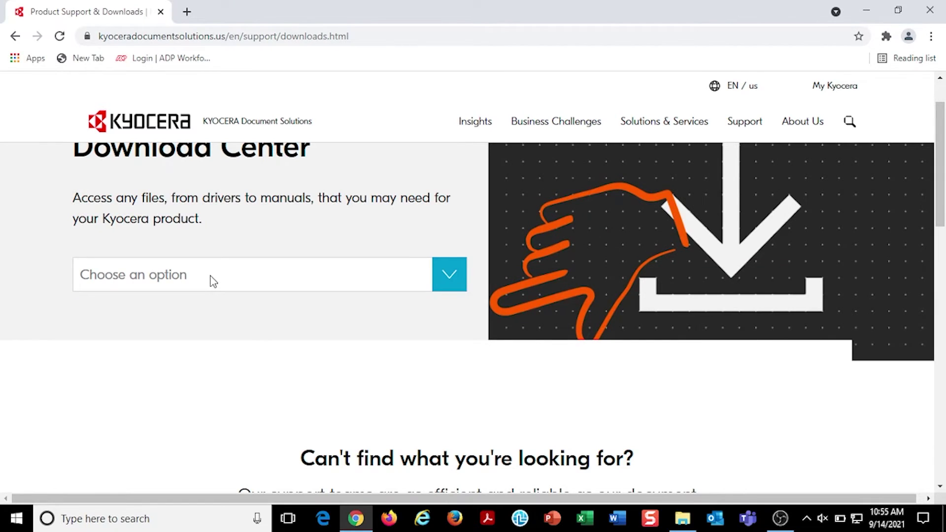
pyautogui.click(211, 279)
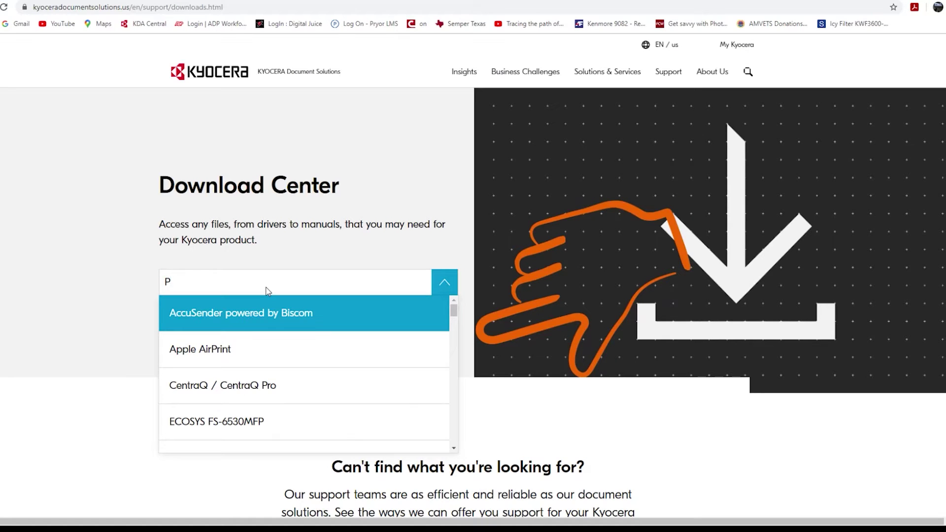
pyautogui.write('2')
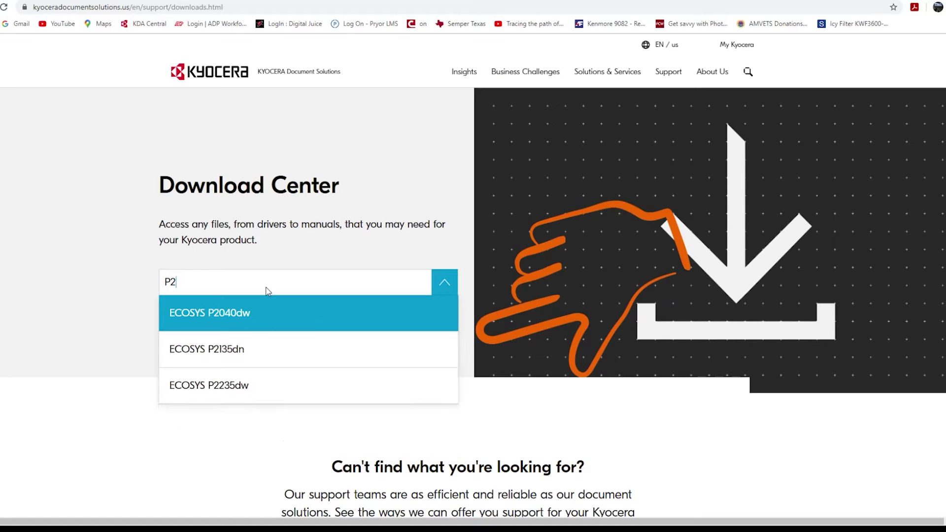
pyautogui.write('040')
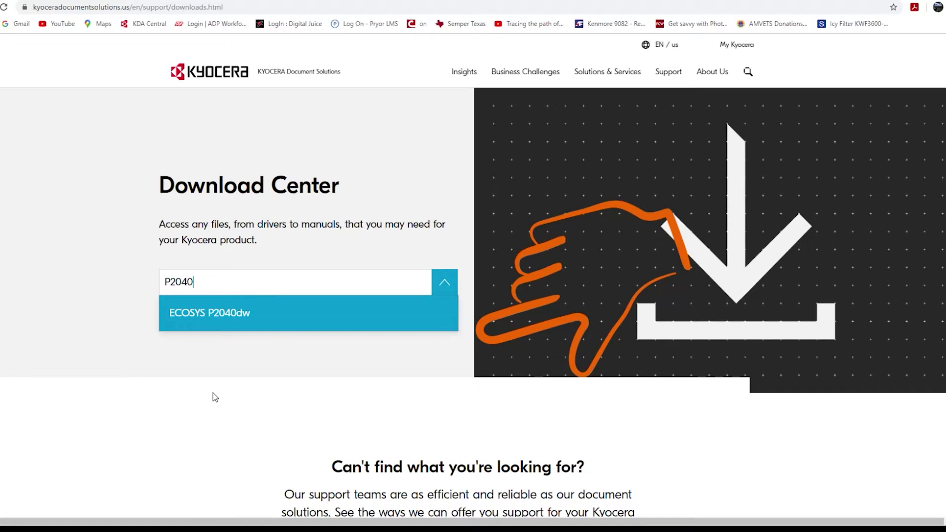
pyautogui.click(227, 315)
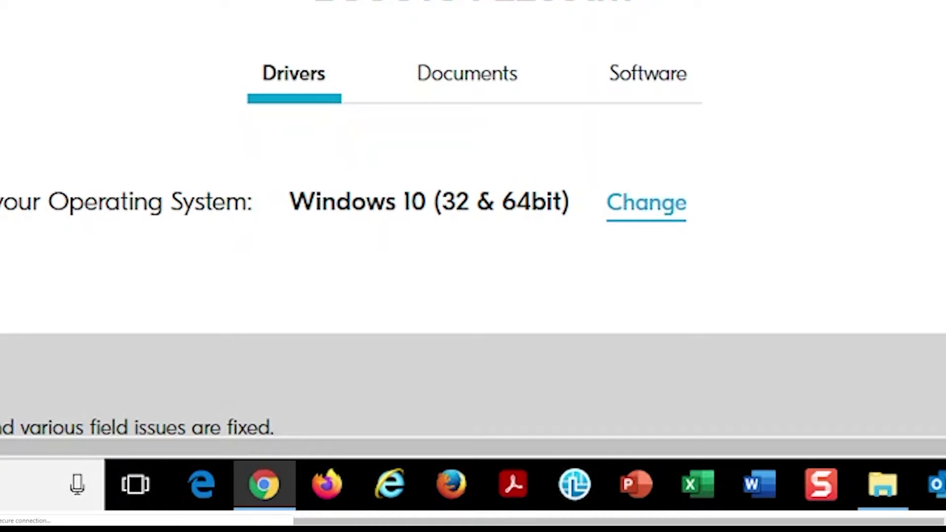
# Download the WiFi Setup Tool 1.0.51.20 zip from the Software list and open it.
pyautogui.click(663, 75)
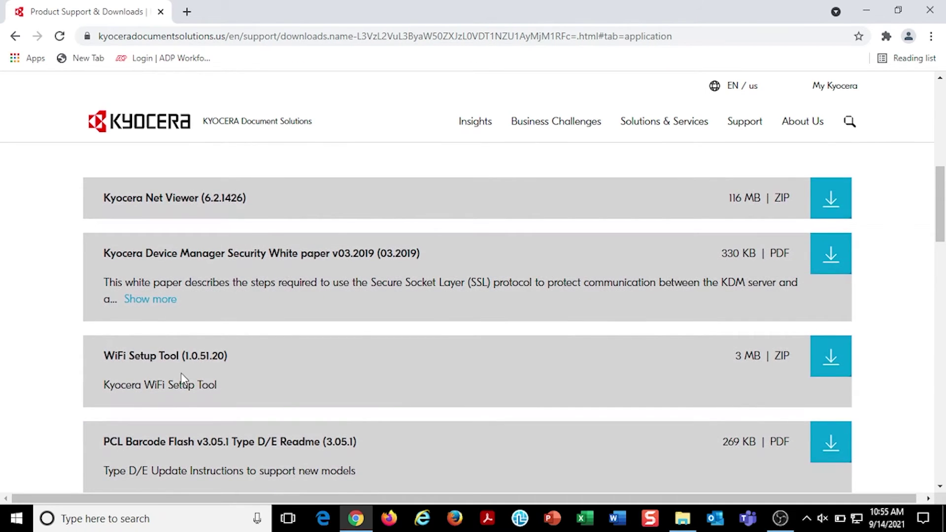
pyautogui.click(841, 360)
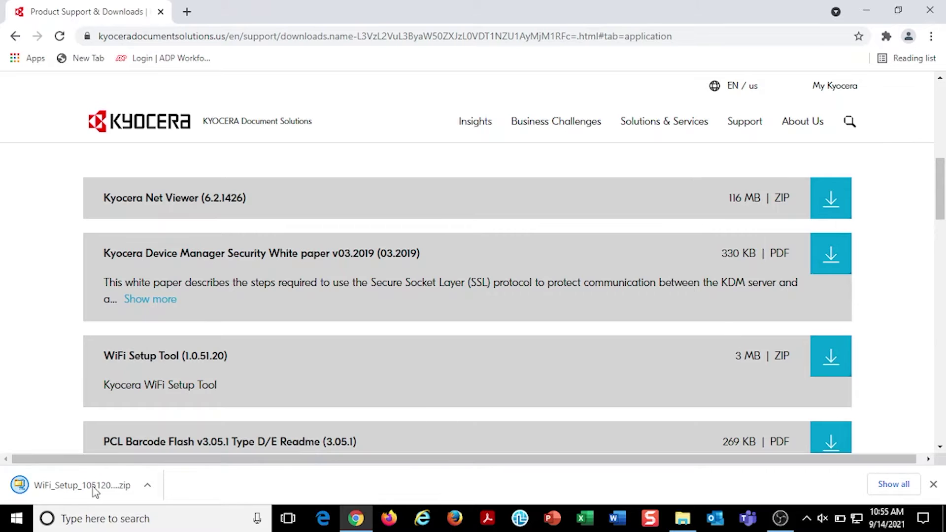
pyautogui.click(63, 493)
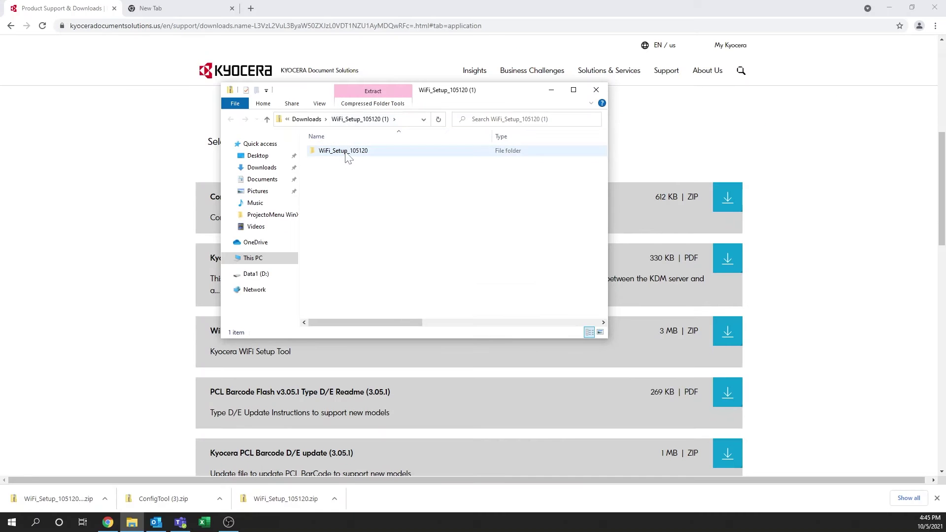
pyautogui.click(346, 154)
# Extract the WiFi_Setup_105120 package into Downloads when launching WifiSetupToolMain.
pyautogui.doubleClick(344, 153)
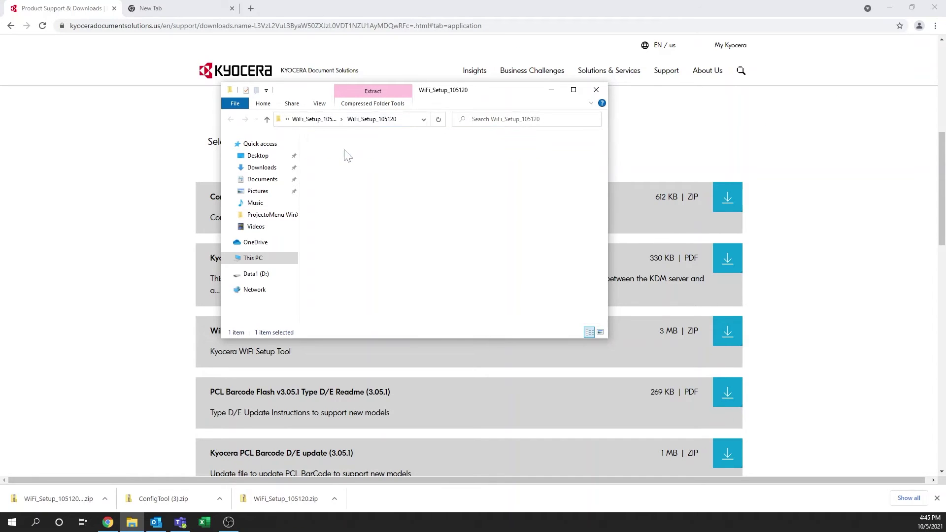
pyautogui.scroll(-10, 399, 236)
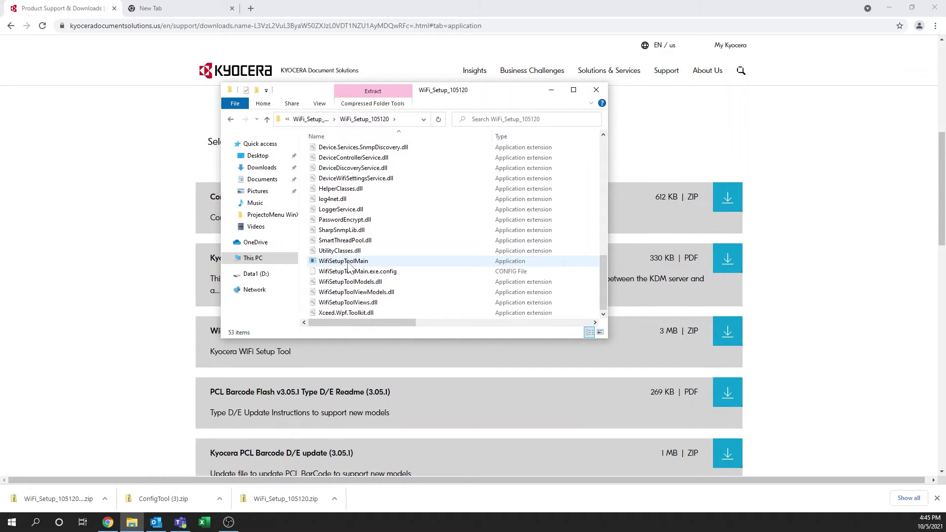
pyautogui.doubleClick(346, 262)
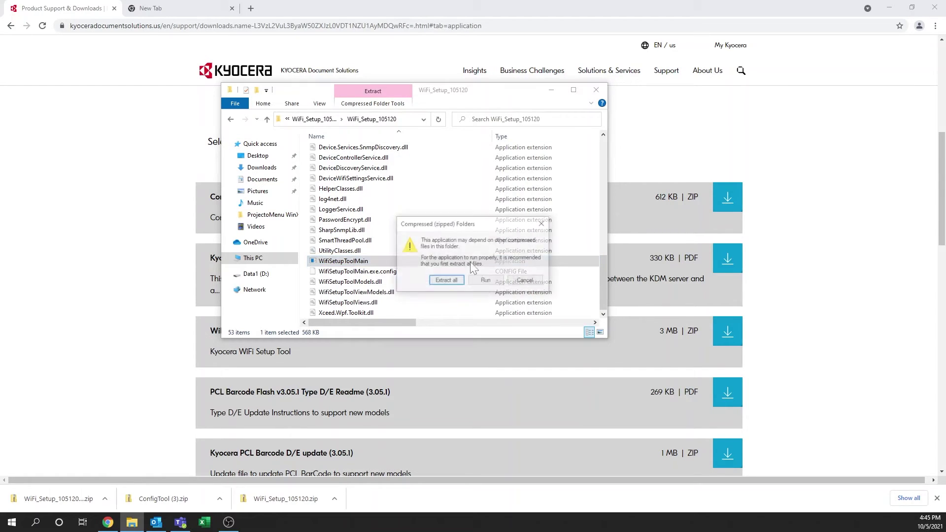
pyautogui.click(449, 279)
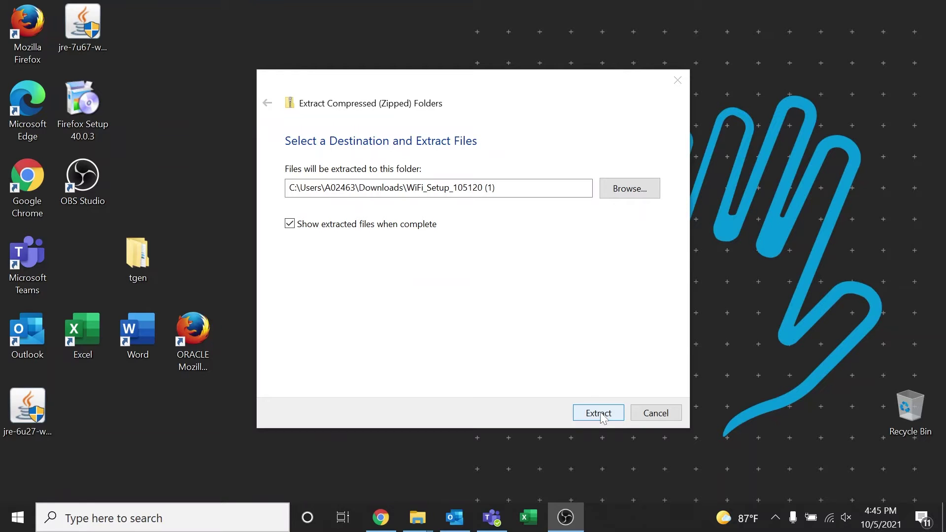
pyautogui.click(600, 412)
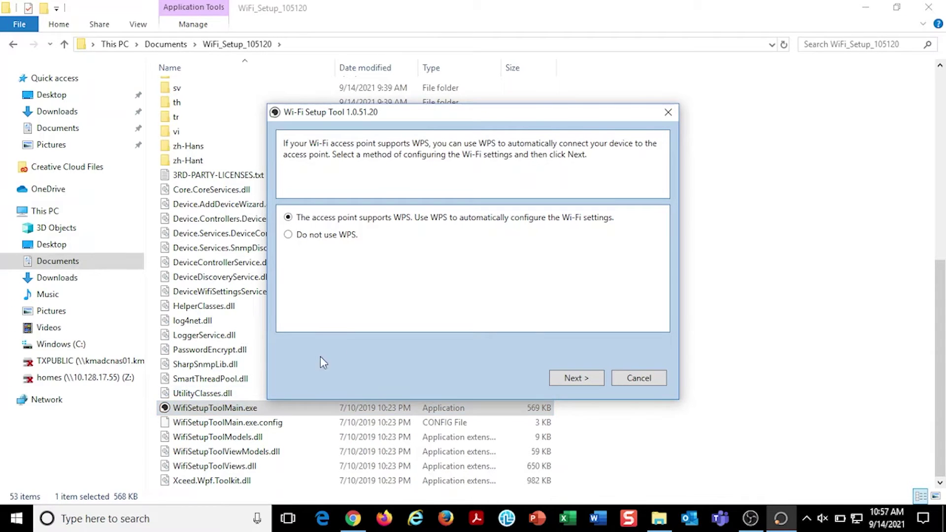
# Decline WPS and go past the setup instructions to the connection methods.
pyautogui.click(325, 241)
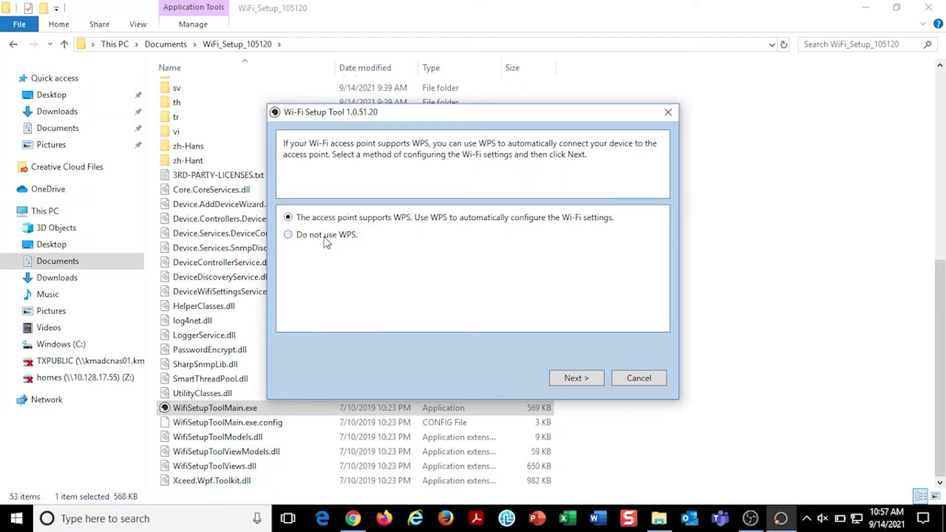
pyautogui.click(573, 378)
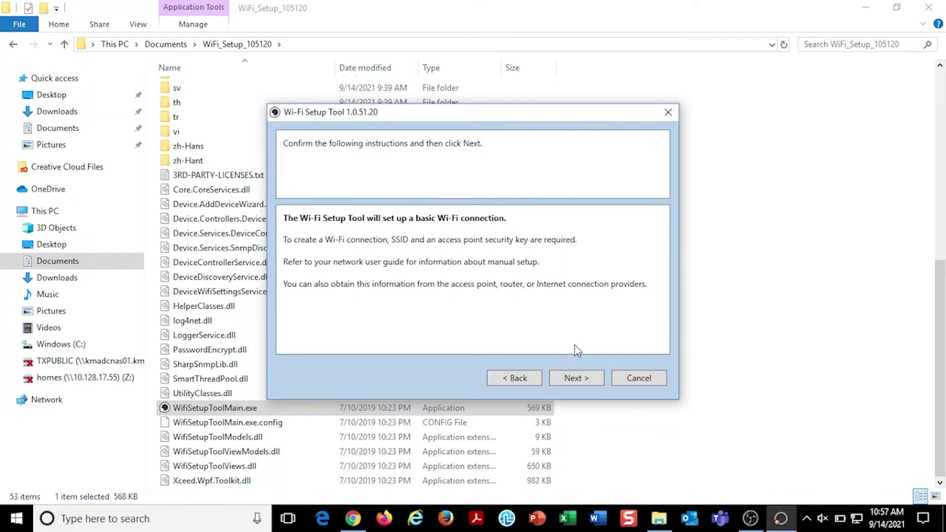
pyautogui.click(579, 379)
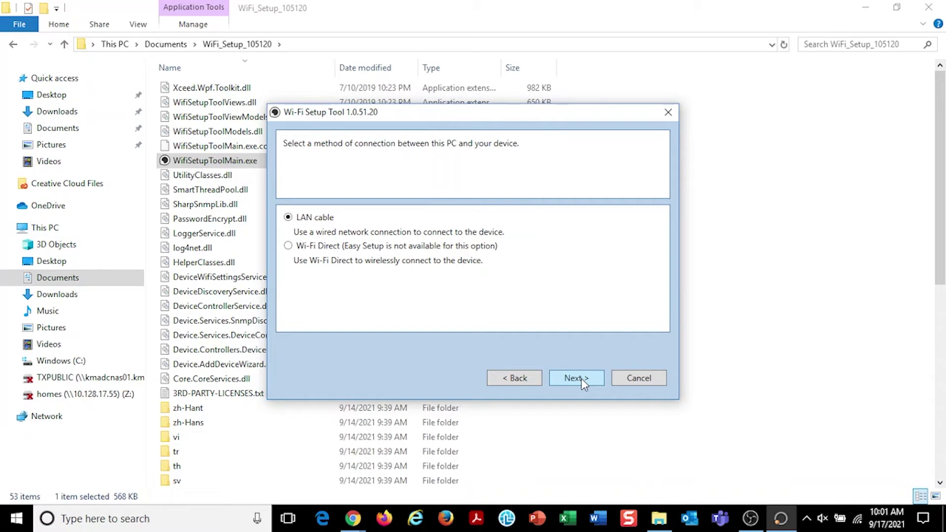
# Confirm the LAN cable connection and easy setup, then select the discovered ECOSYS P2040dw.
pyautogui.click(583, 384)
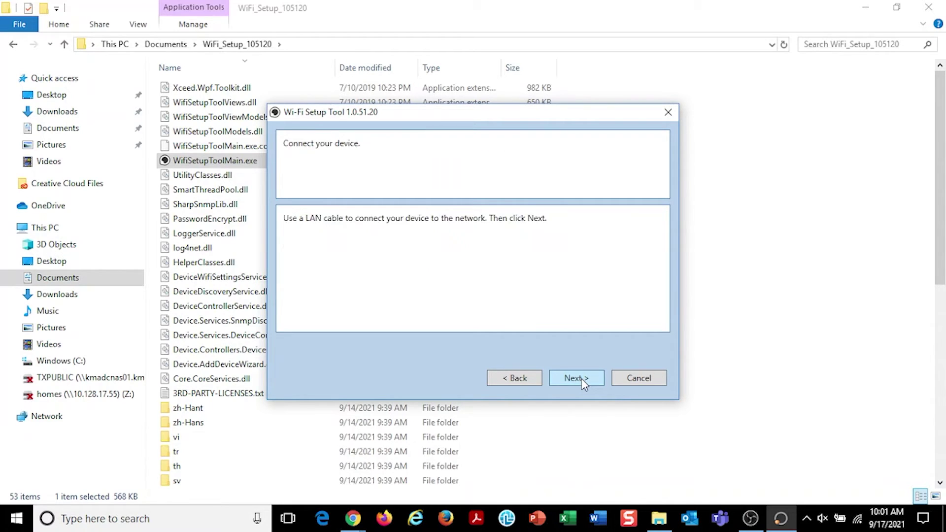
pyautogui.click(583, 384)
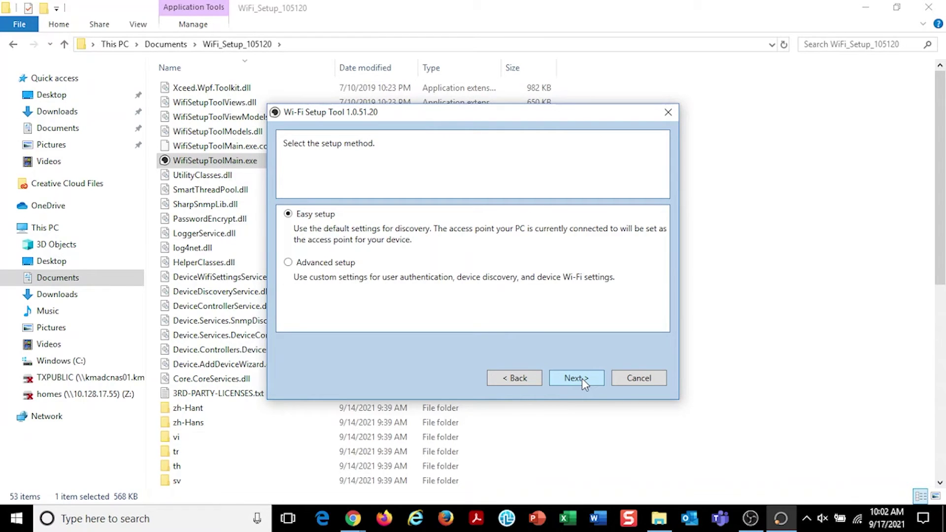
pyautogui.click(582, 379)
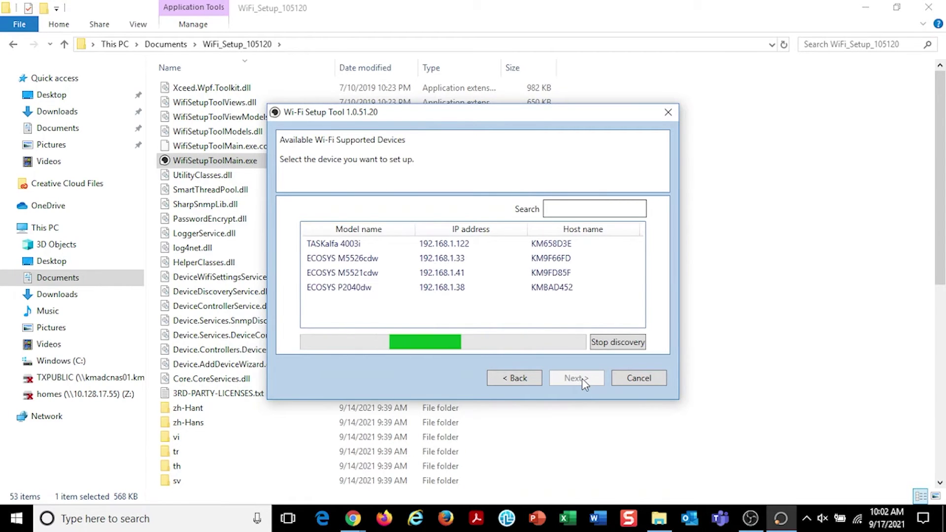
pyautogui.click(380, 290)
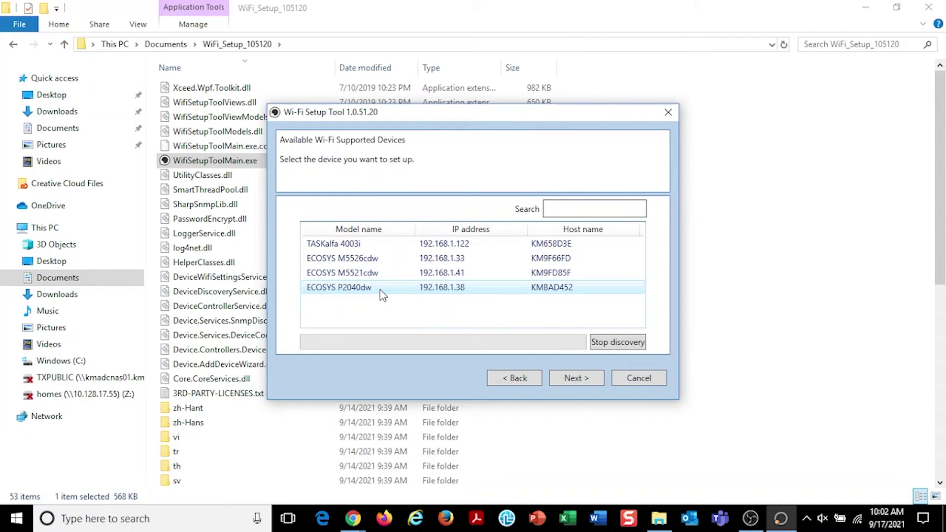
pyautogui.click(581, 380)
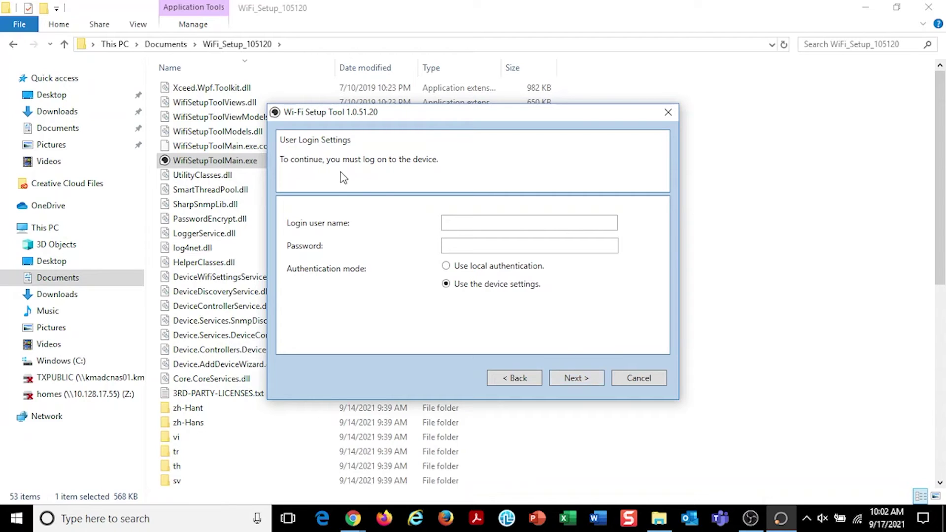
# Log on to the printer with local authentication as user Admin and its password.
pyautogui.click(478, 271)
pyautogui.click(471, 222)
pyautogui.press('Tab')
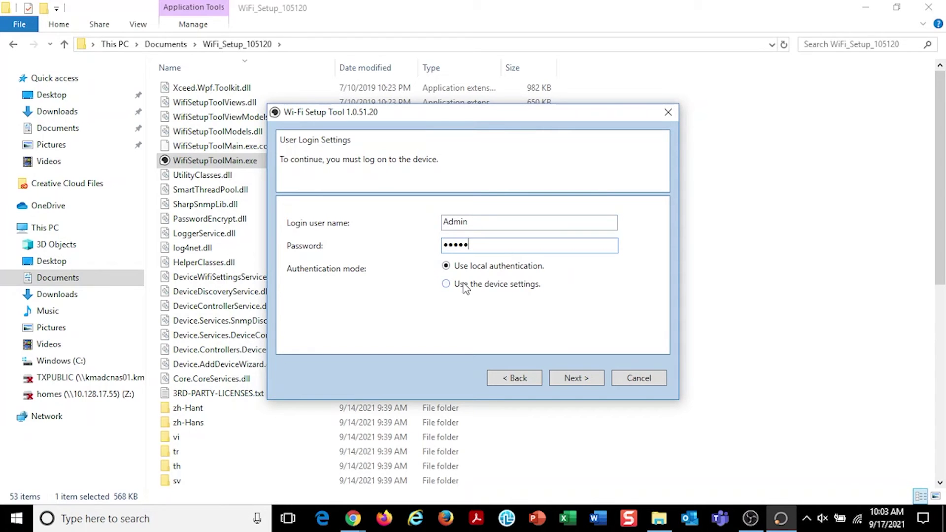
pyautogui.click(576, 380)
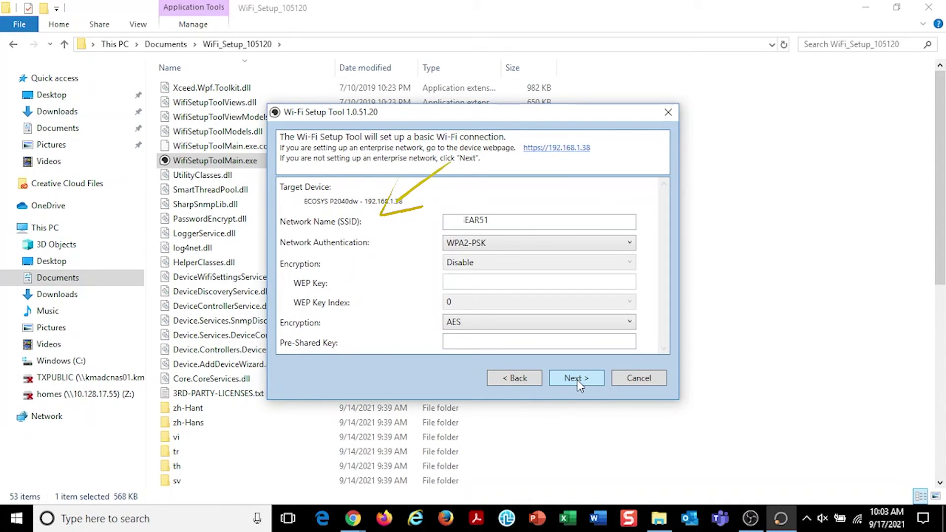
# Replace the SSID with the new name ending in ETWORK51 and choose WPA2/WPA-PSK authentication.
pyautogui.click(503, 220)
pyautogui.doubleClick(502, 220)
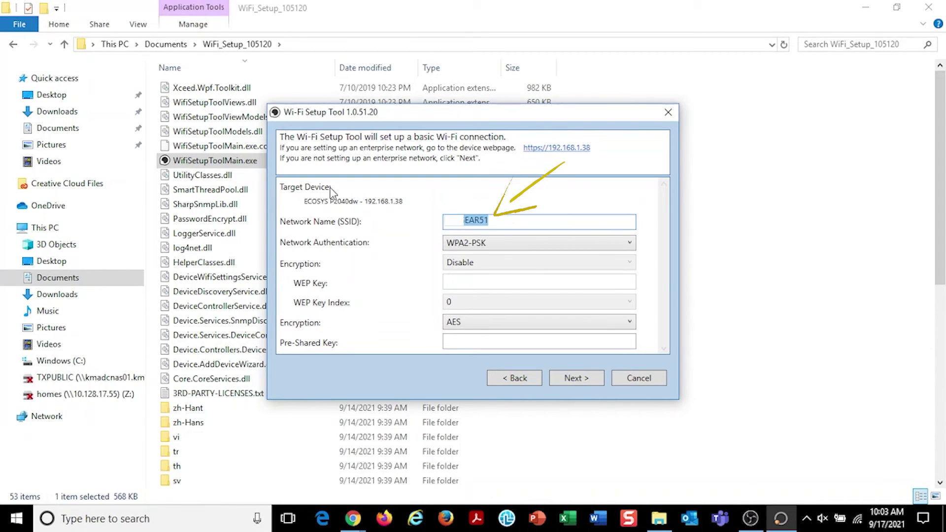
pyautogui.press('BackSpace')
pyautogui.write('ET')
pyautogui.write('WORK')
pyautogui.write('51')
pyautogui.press('Tab')
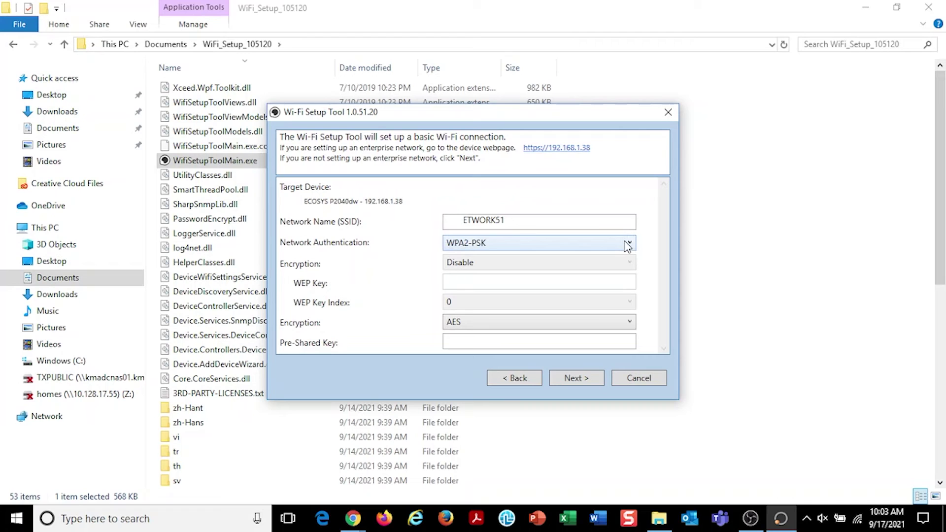
pyautogui.click(627, 246)
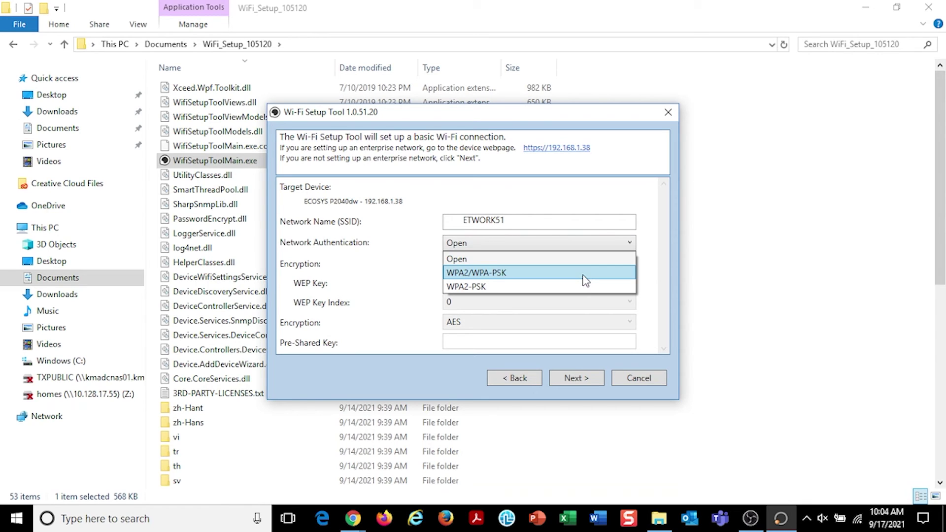
pyautogui.click(583, 280)
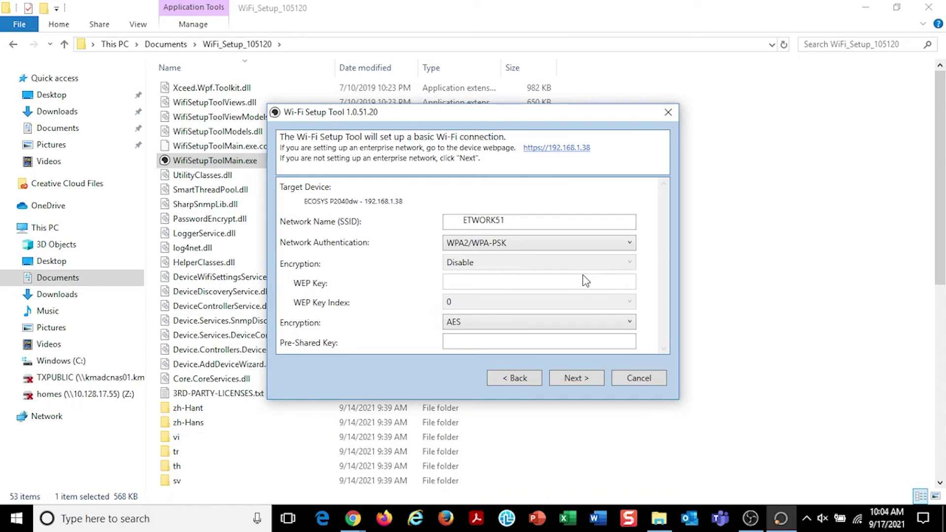
# Set encryption to AUTO, enter the pre-shared key, and send the Wi-Fi settings to the printer.
pyautogui.press('Tab')
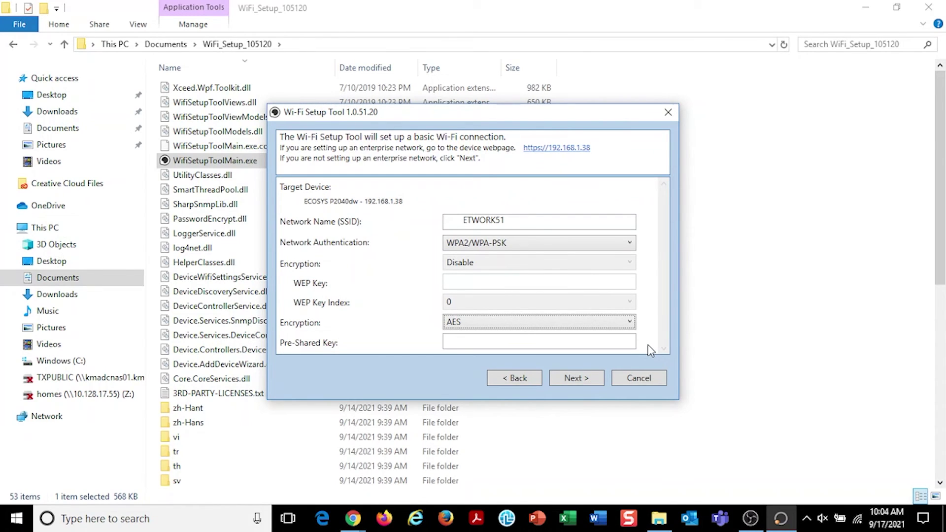
pyautogui.click(630, 322)
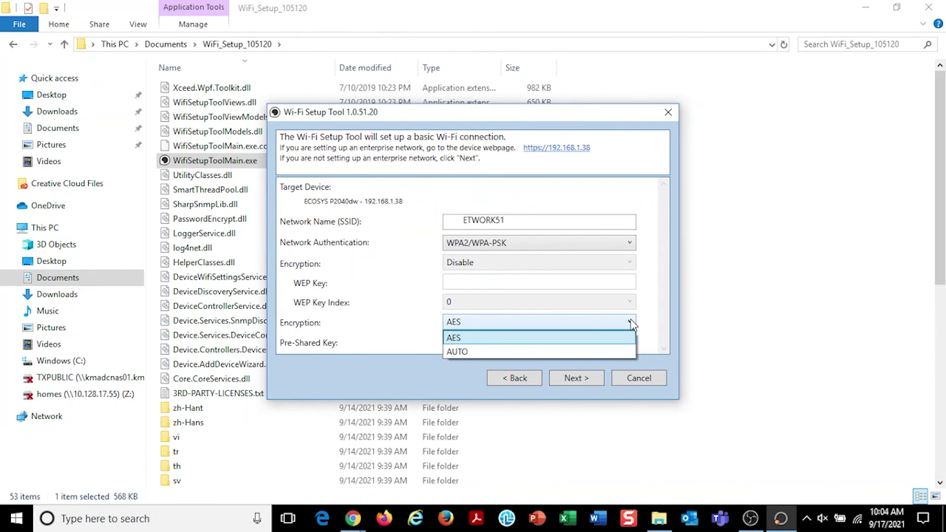
pyautogui.click(623, 353)
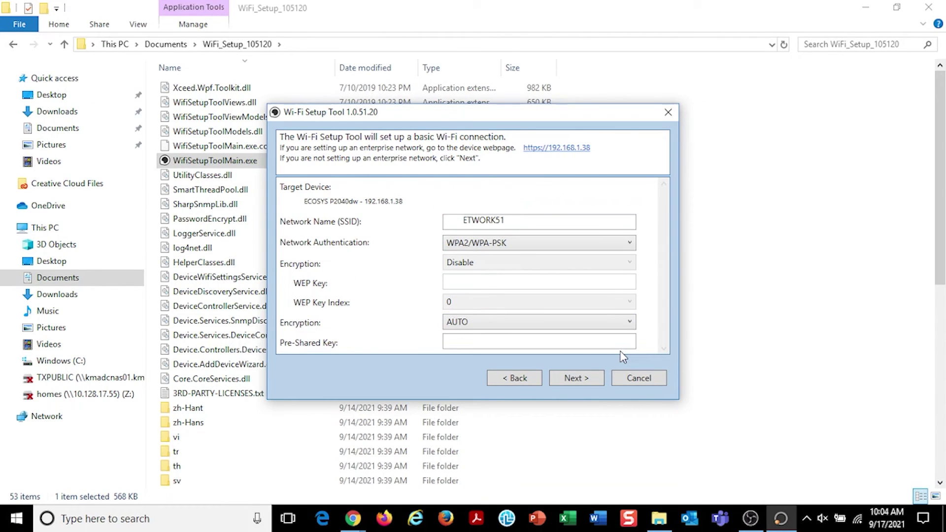
pyautogui.press('Tab')
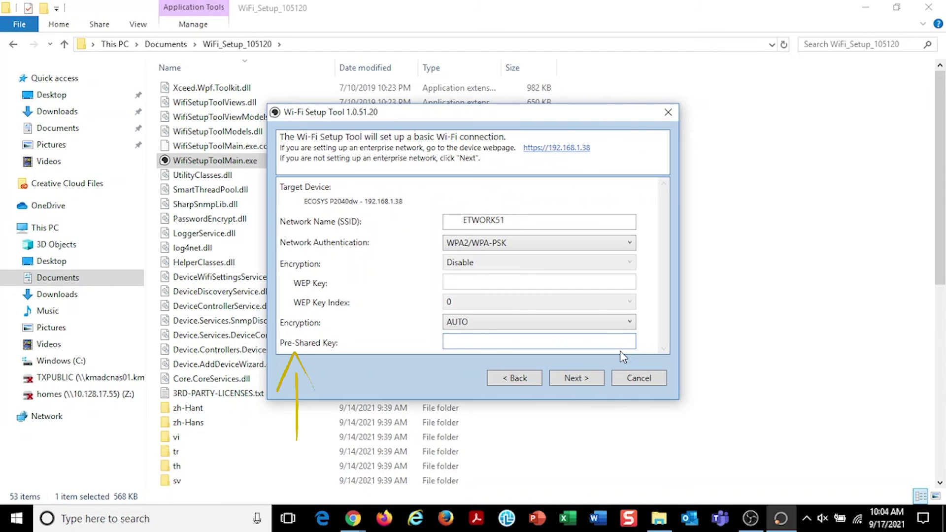
pyautogui.write('***')
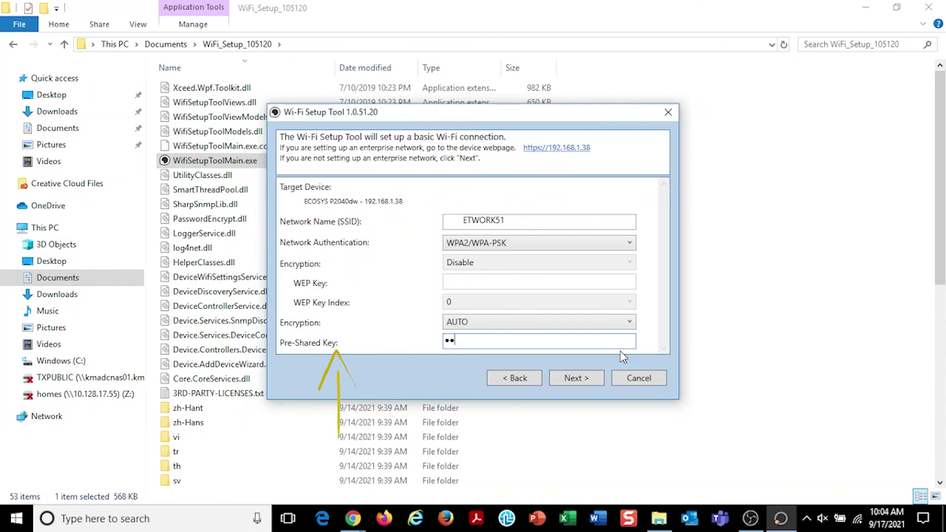
pyautogui.write('**********')
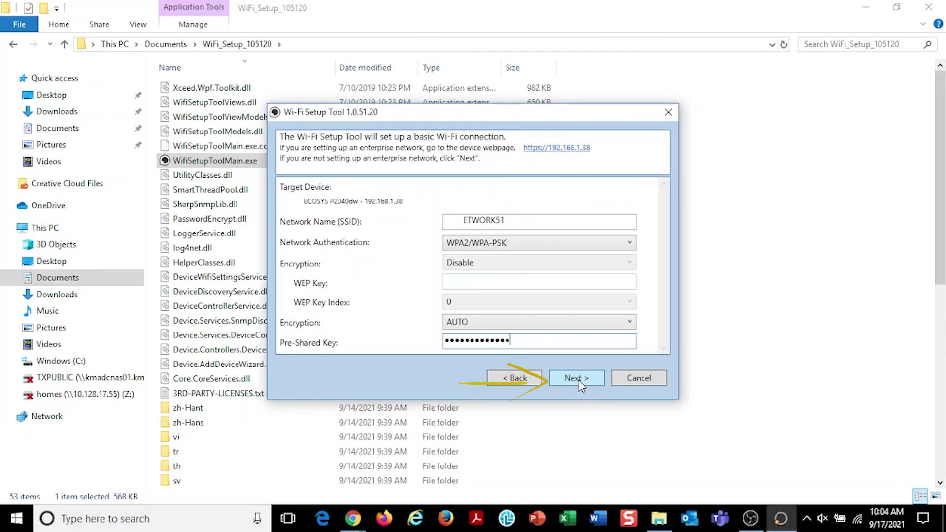
pyautogui.click(580, 381)
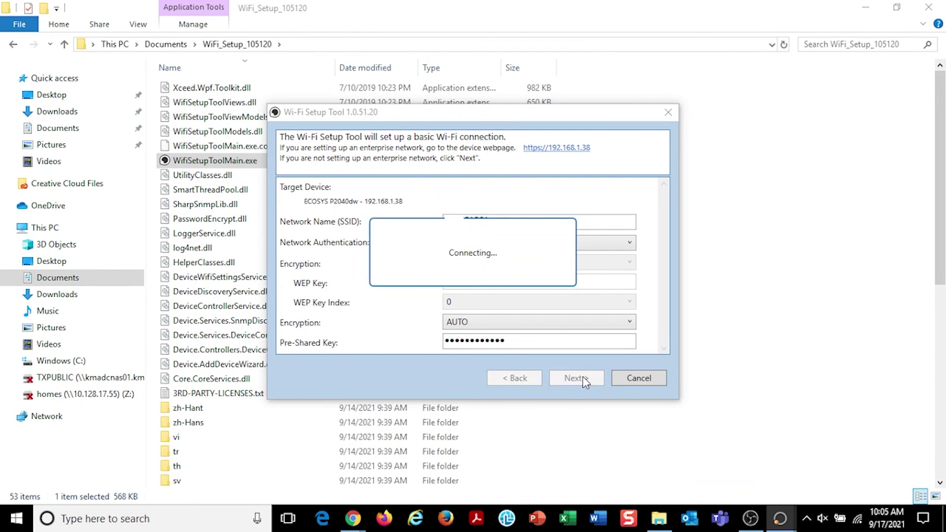